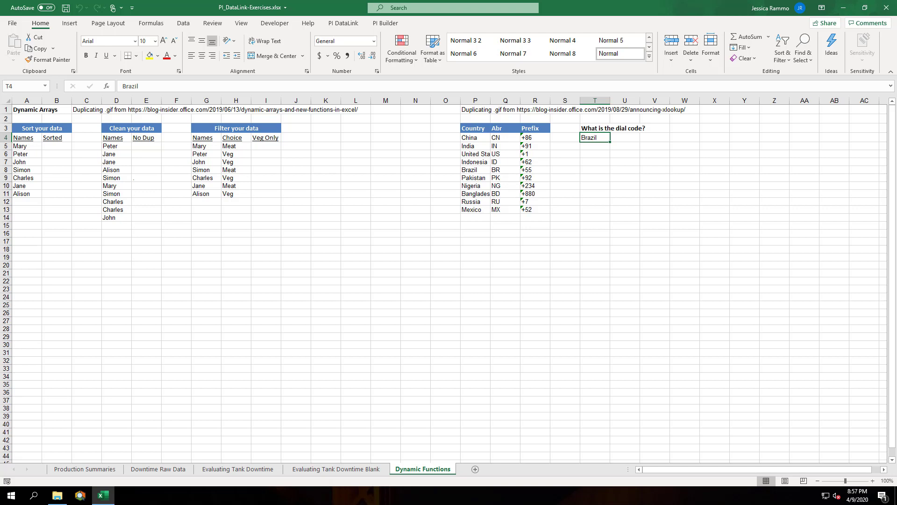
# - Enter =SORT(A5:A11) in B5 so the names spill alphabetically, Alison through Simon
pyautogui.click(66, 146)
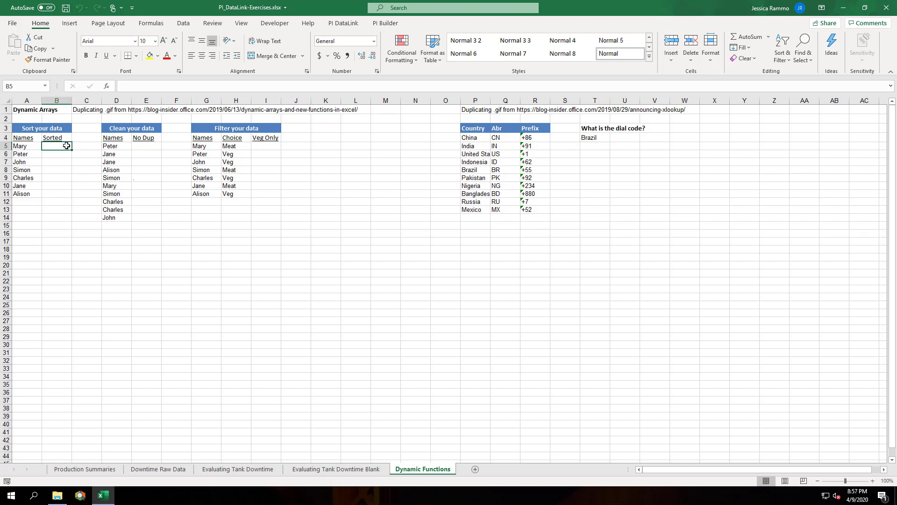
pyautogui.write('=SO')
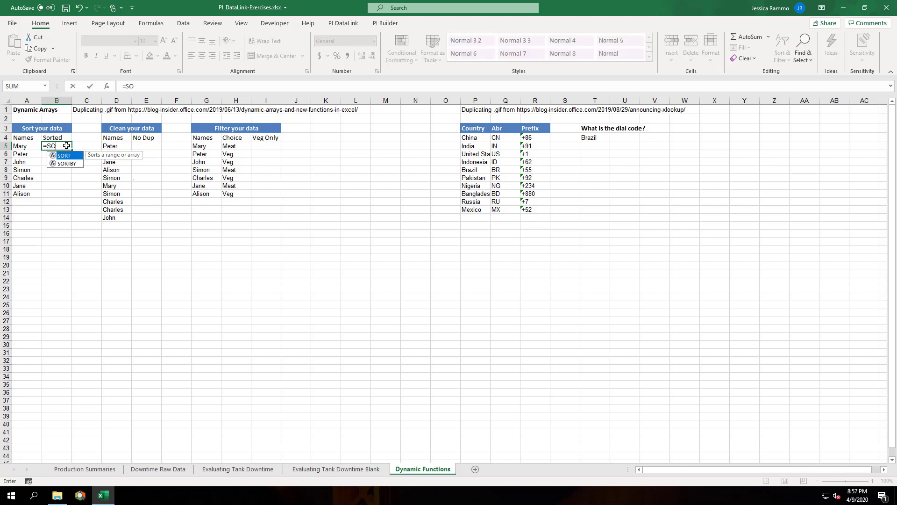
pyautogui.write('RT(')
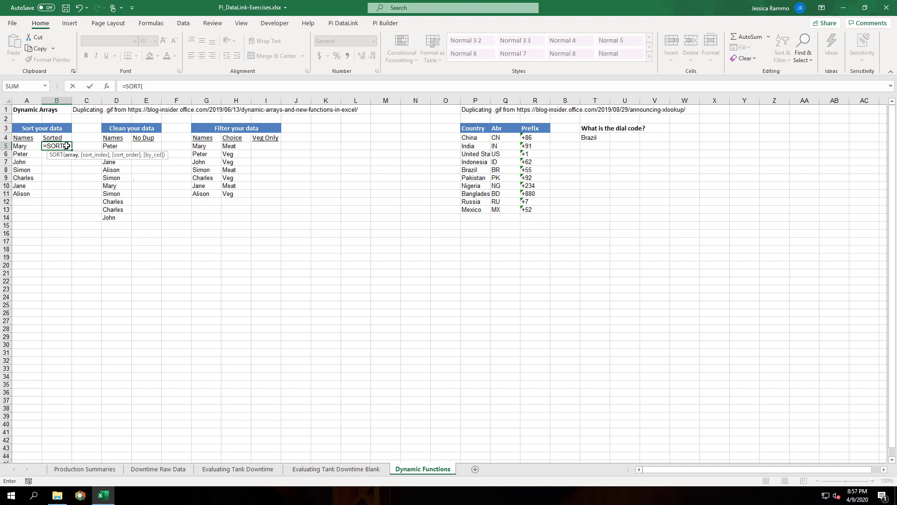
pyautogui.moveTo(20, 146); pyautogui.dragTo(23, 190)
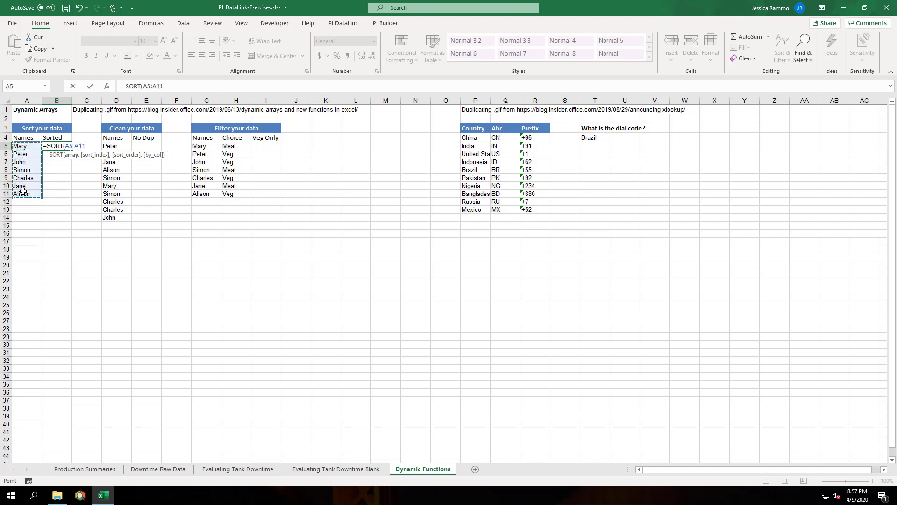
pyautogui.press('Return')
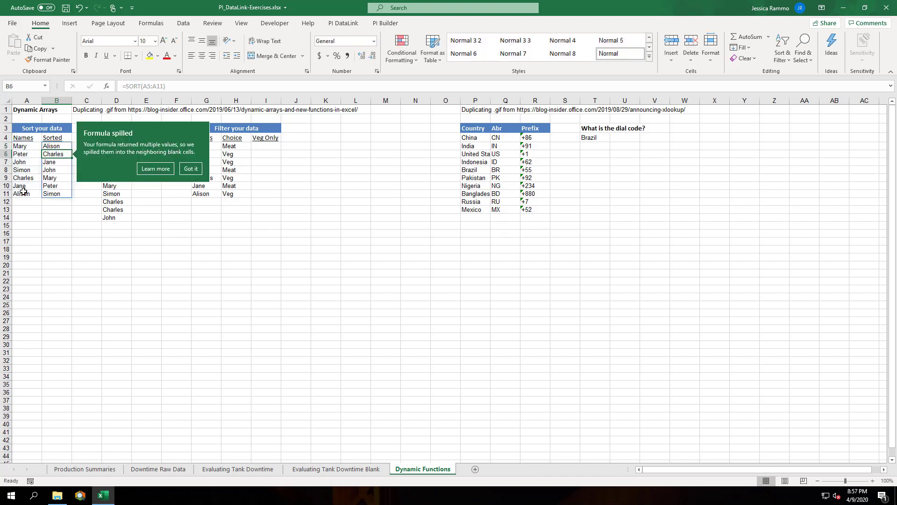
pyautogui.click(192, 168)
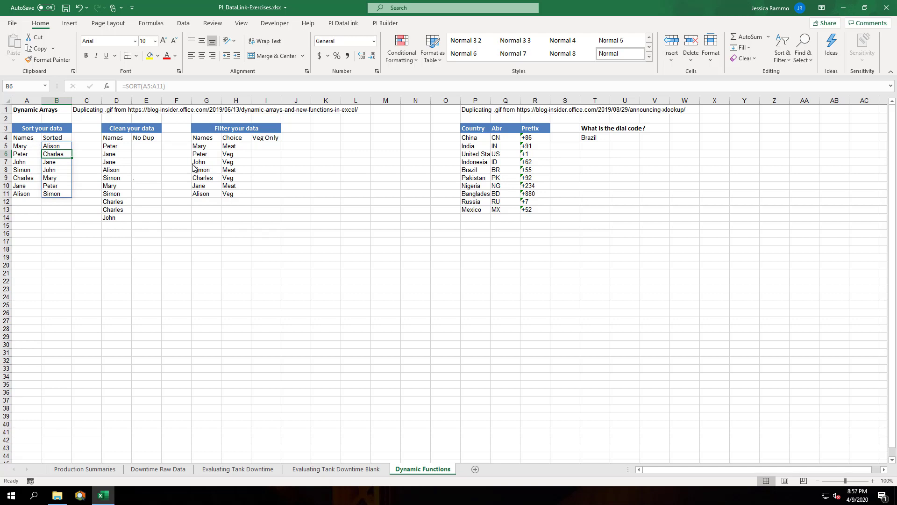
pyautogui.click(149, 147)
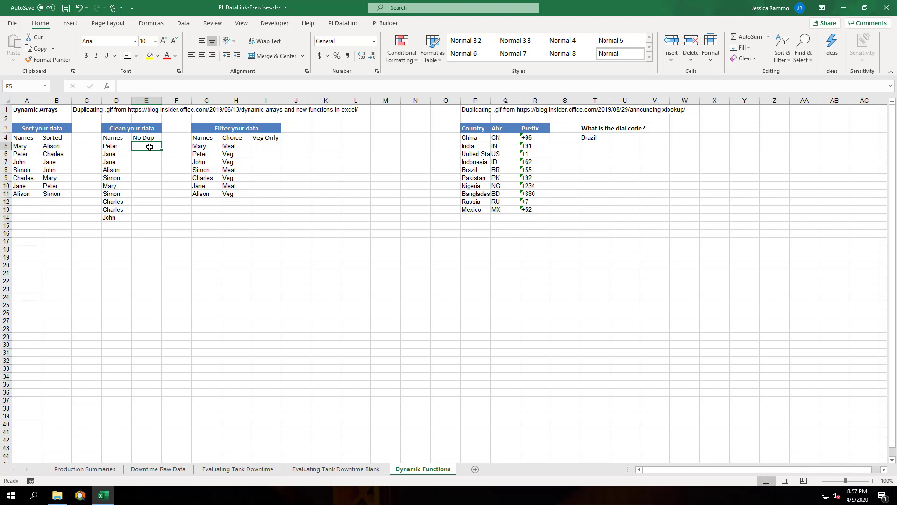
# - Enter =UNIQUE(D5:D14) in E5 to list each name only once
pyautogui.write('=UNIQUE')
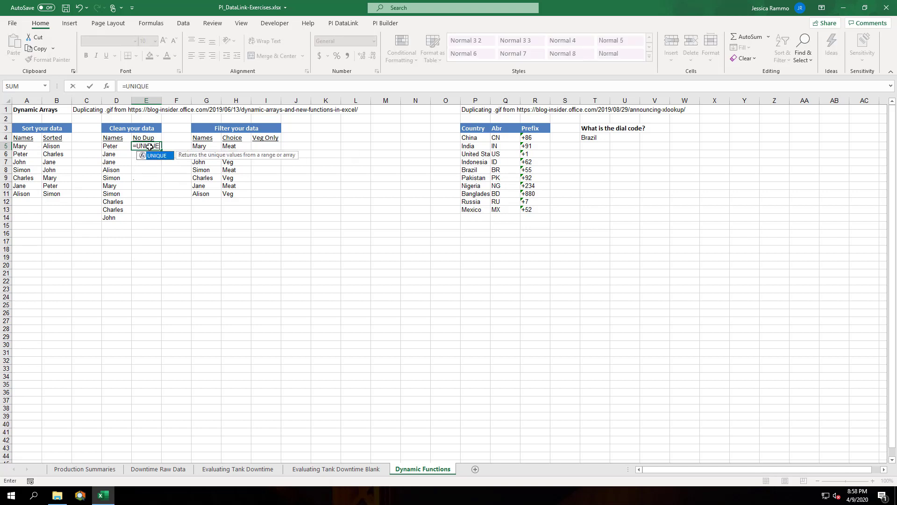
pyautogui.write('(')
pyautogui.moveTo(117, 146); pyautogui.dragTo(114, 218)
pyautogui.write(')')
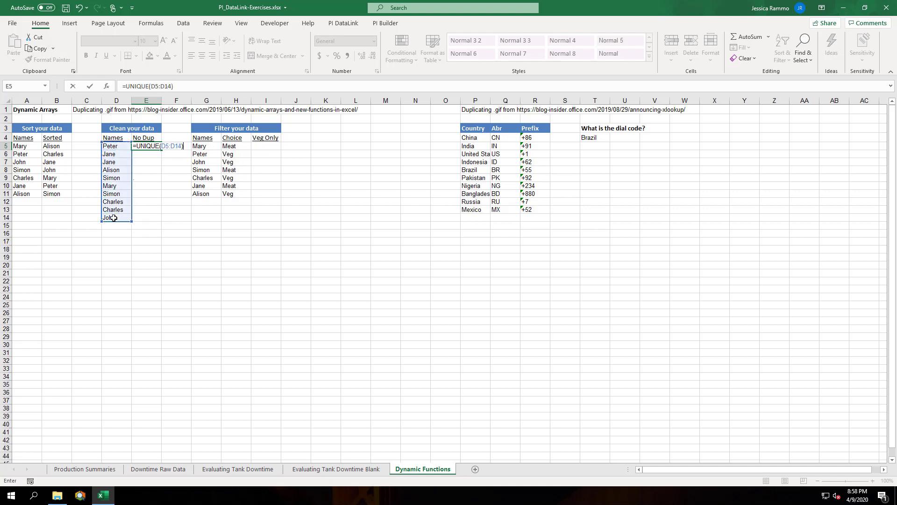
pyautogui.press('Return')
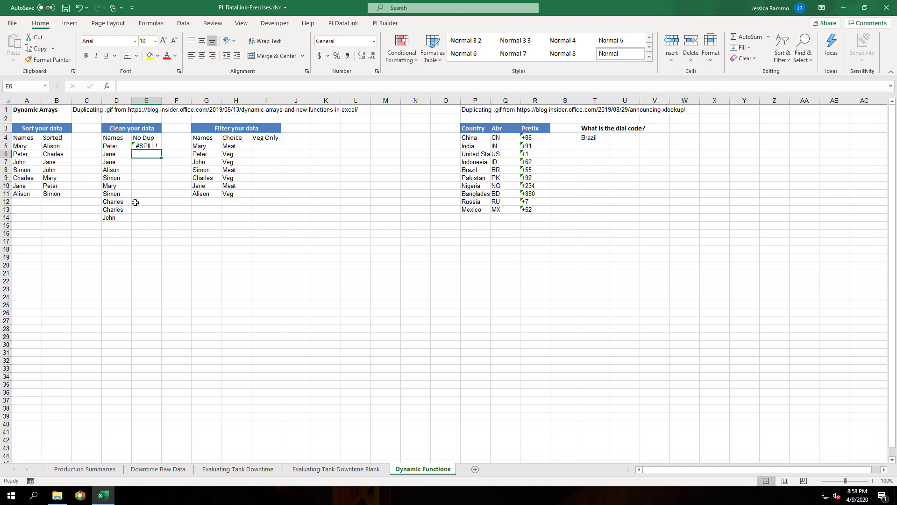
# - Delete the stray dot in E9 so the seven unique names spill without #SPILL!
pyautogui.click(149, 178)
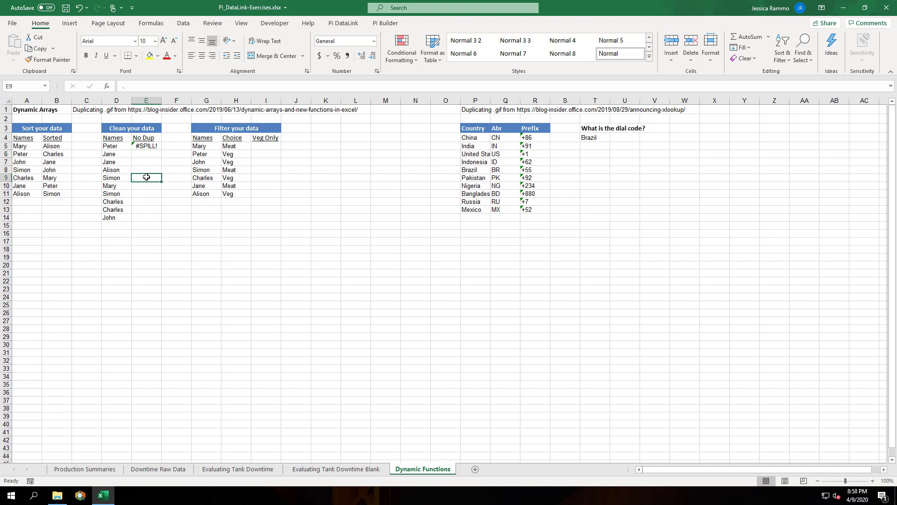
pyautogui.press('Delete')
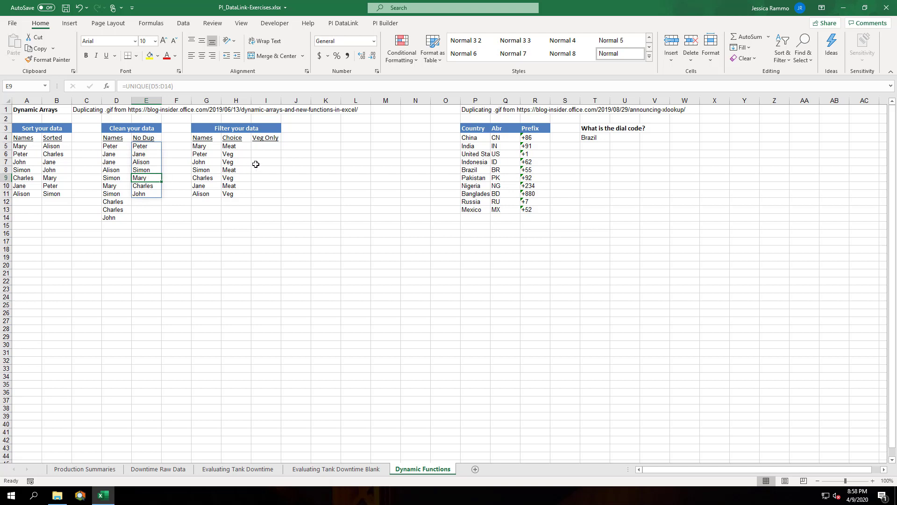
pyautogui.click(277, 147)
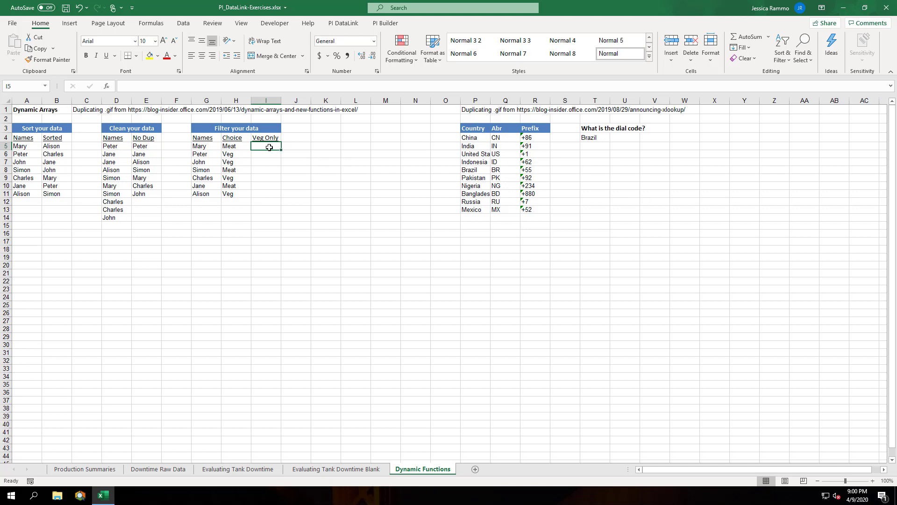
# - Enter =FILTER(G5:G11,H5:H11="Veg") in I5, returning Peter, John, Charles and Alison
pyautogui.write('=FIL')
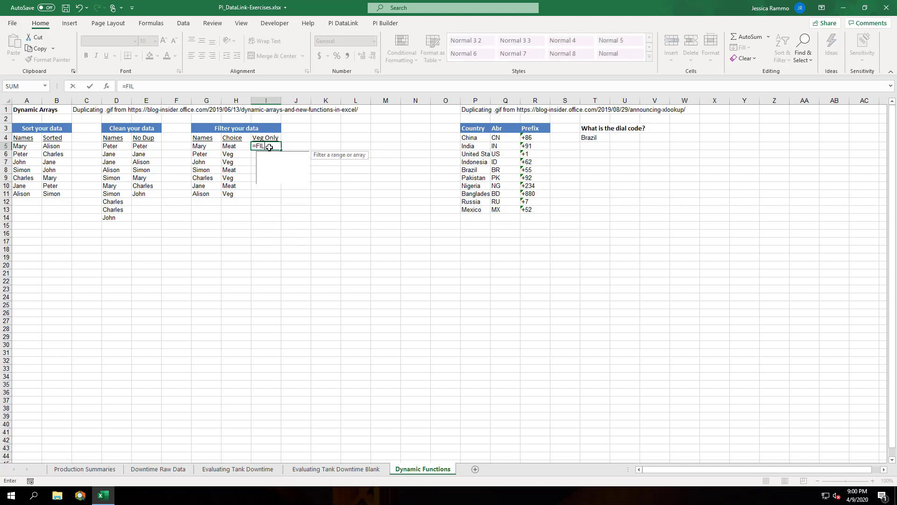
pyautogui.write('TER(')
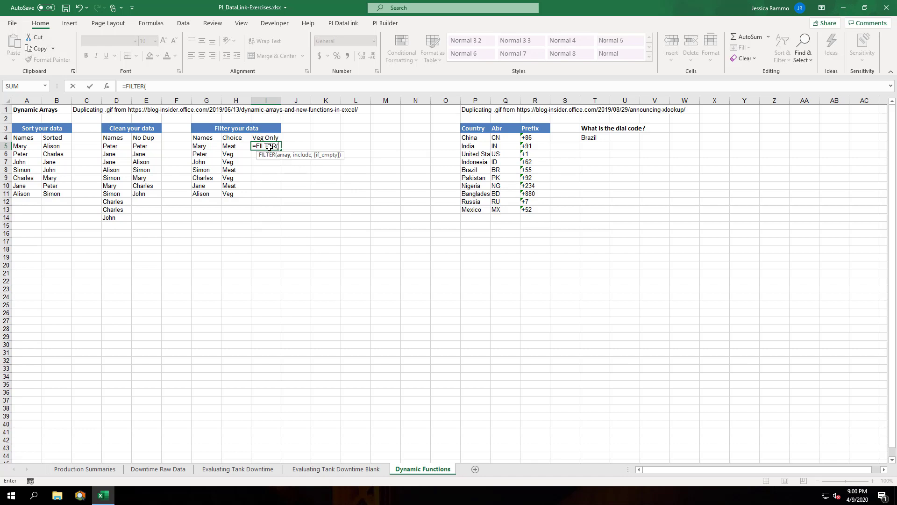
pyautogui.moveTo(200, 146); pyautogui.dragTo(194, 193)
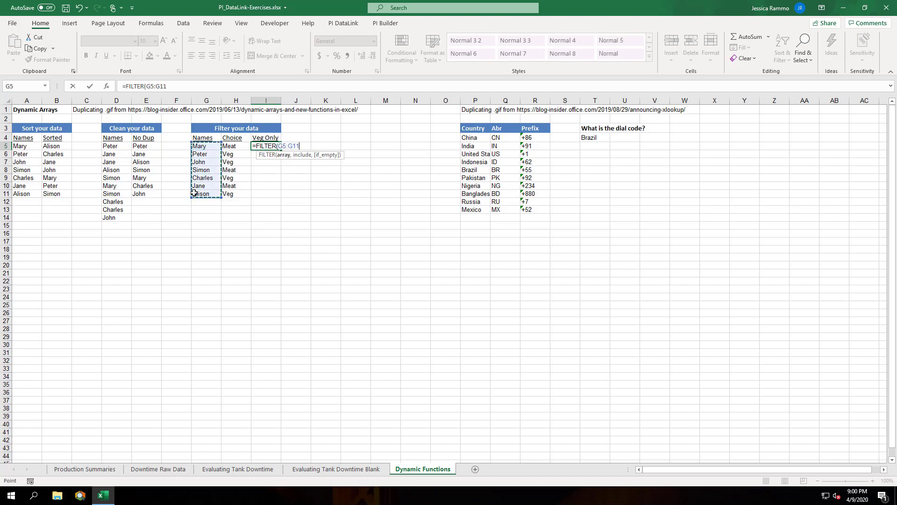
pyautogui.write(',')
pyautogui.moveTo(242, 146); pyautogui.dragTo(233, 194)
pyautogui.write('="V')
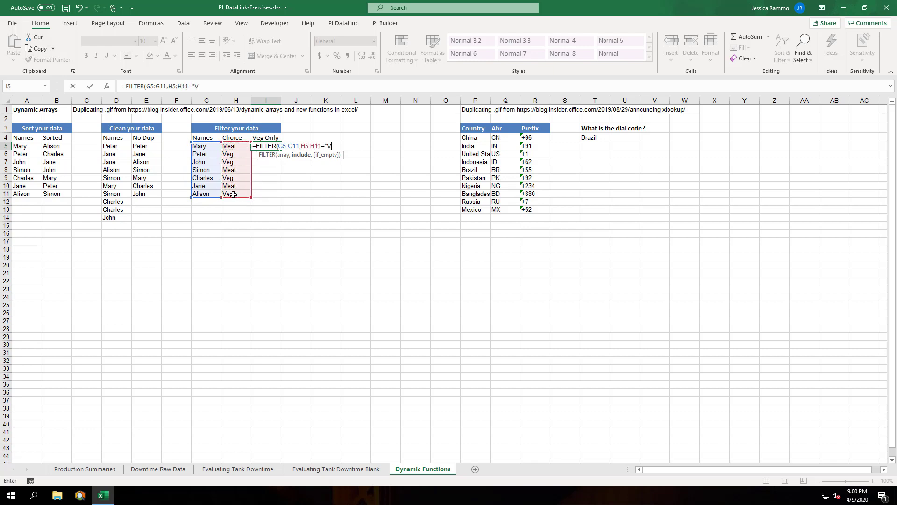
pyautogui.write('eg")')
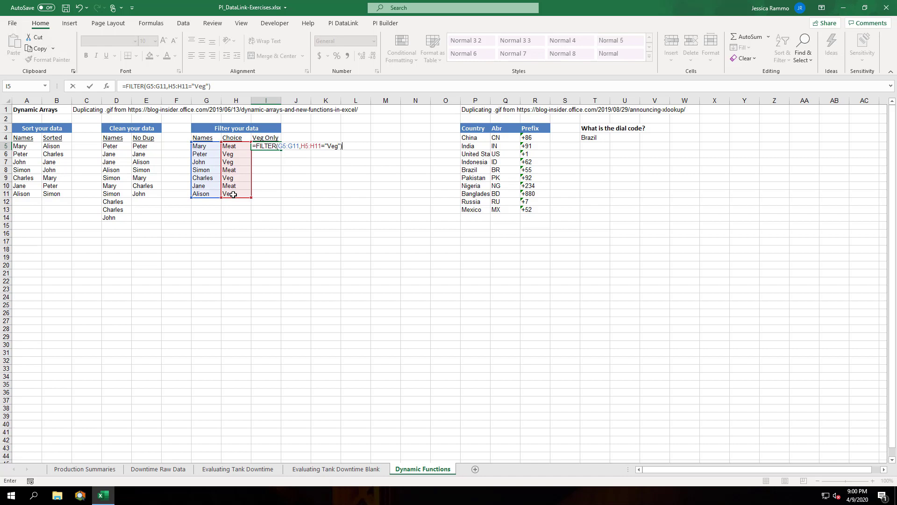
pyautogui.press('Return')
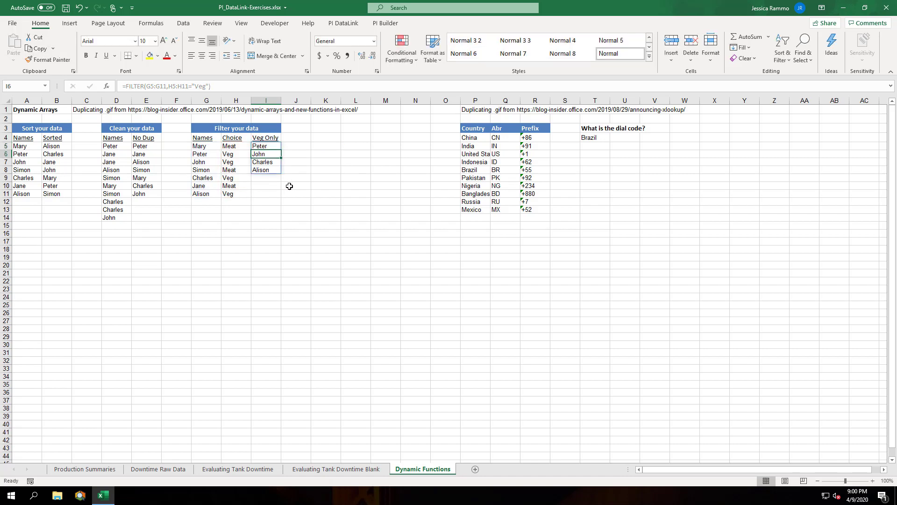
# - Enter =XLOOKUP(T4,P4:P13,R4:R13) in U4 to return Brazil's dial code, +55
pyautogui.click(617, 138)
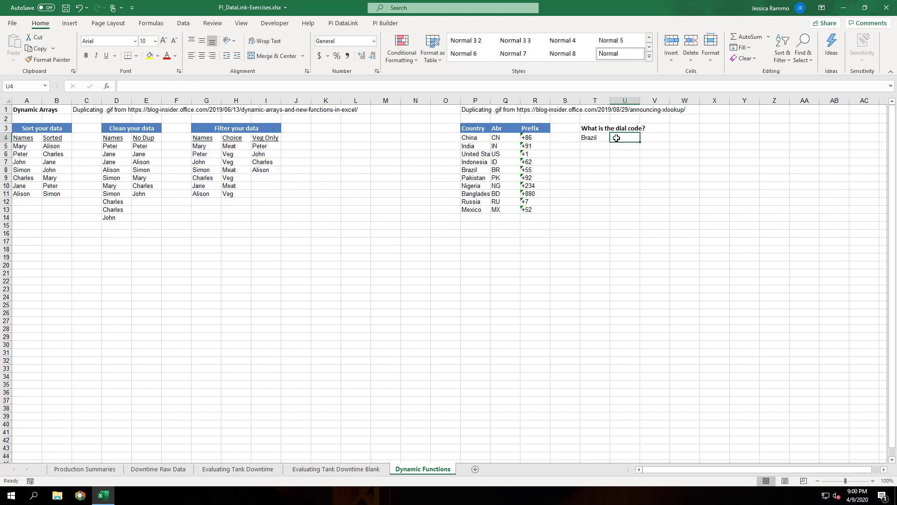
pyautogui.write('=XL')
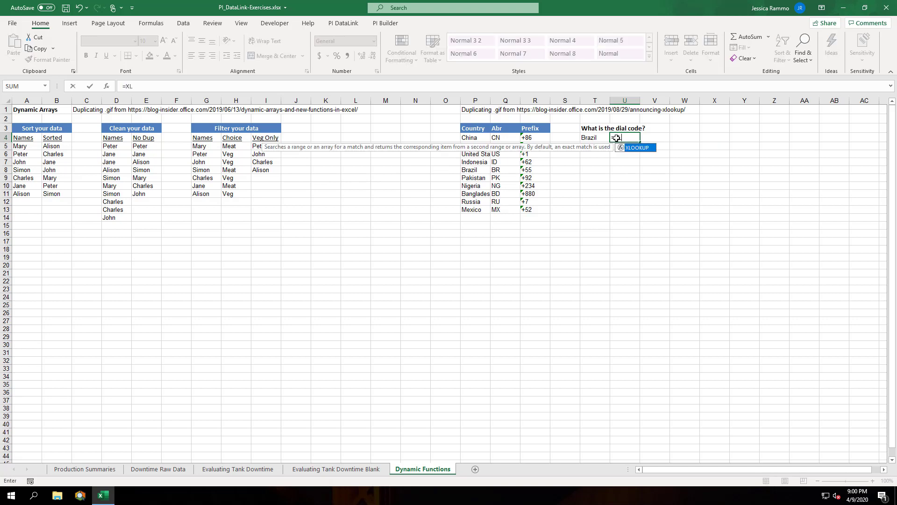
pyautogui.write('OOKUP(')
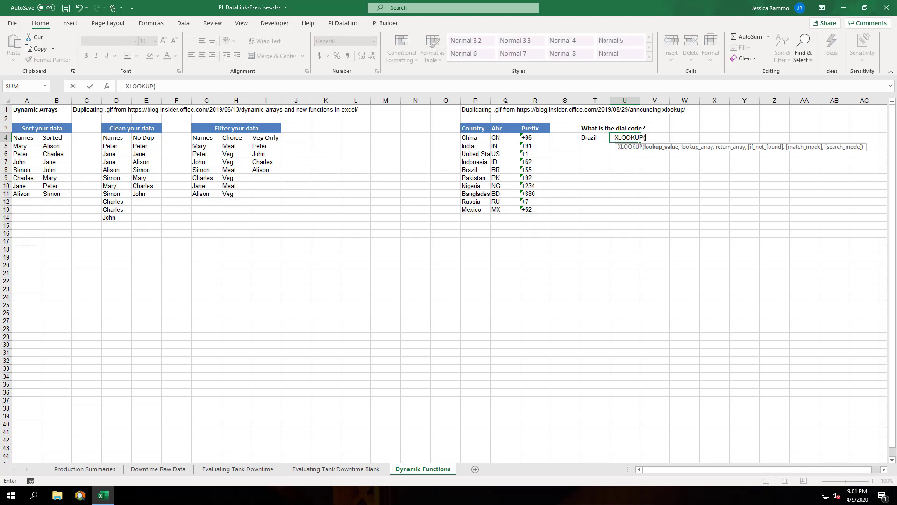
pyautogui.click(600, 137)
pyautogui.write(',')
pyautogui.moveTo(481, 138); pyautogui.dragTo(480, 209)
pyautogui.write(',')
pyautogui.moveTo(533, 137); pyautogui.dragTo(535, 209)
pyautogui.press('Return')
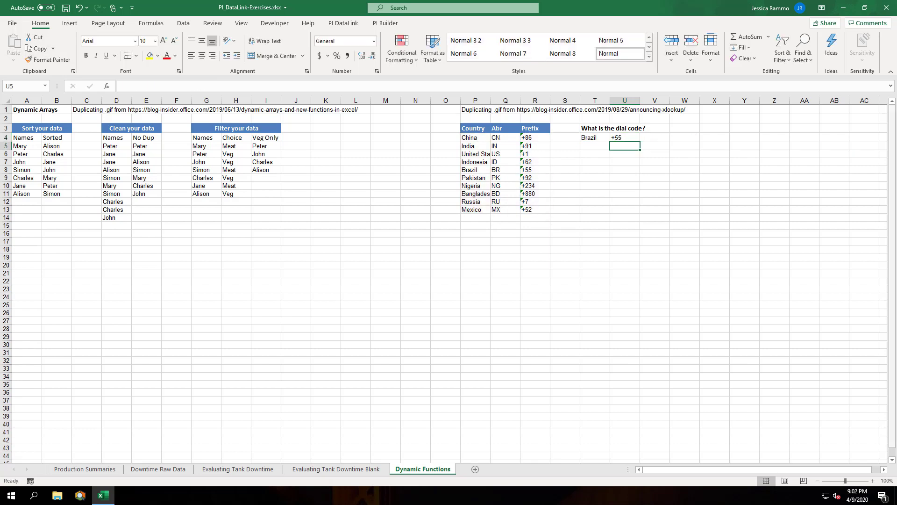
pyautogui.click(13, 23)
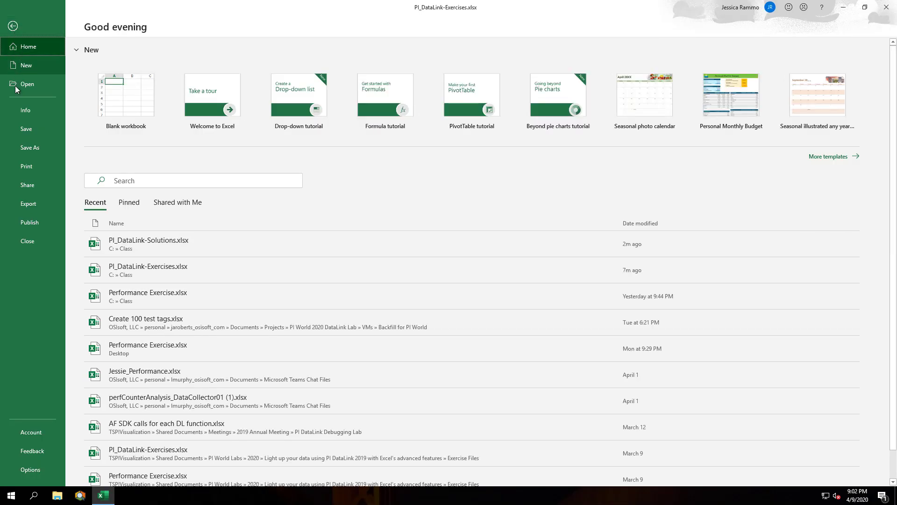
# - Run Check Compatibility from Info > Check for Issues, review the report, and close it
pyautogui.click(32, 110)
pyautogui.click(100, 177)
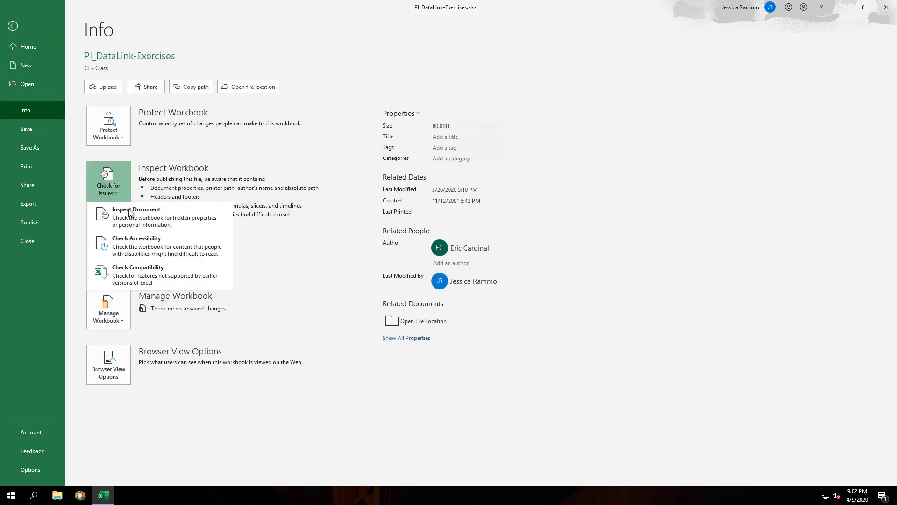
pyautogui.click(144, 271)
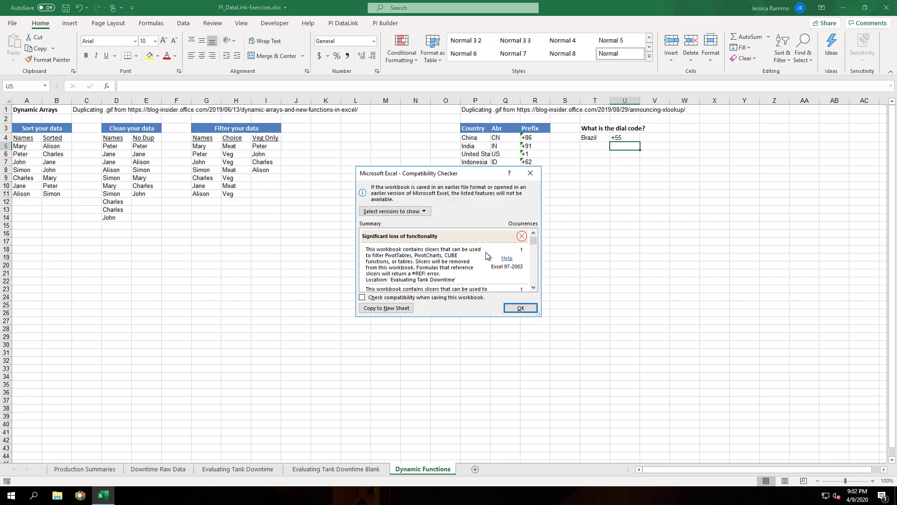
pyautogui.scroll(-4, 490, 258)
pyautogui.scroll(-2, 490, 261)
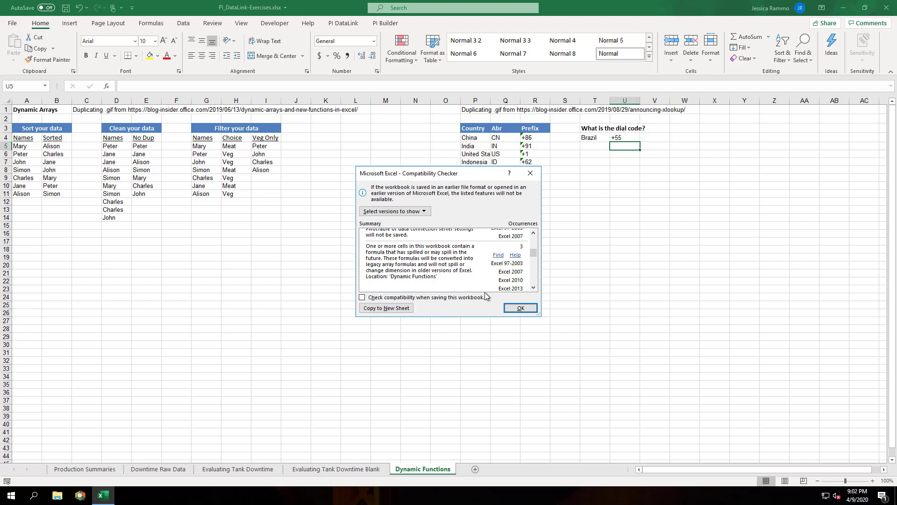
pyautogui.click(521, 307)
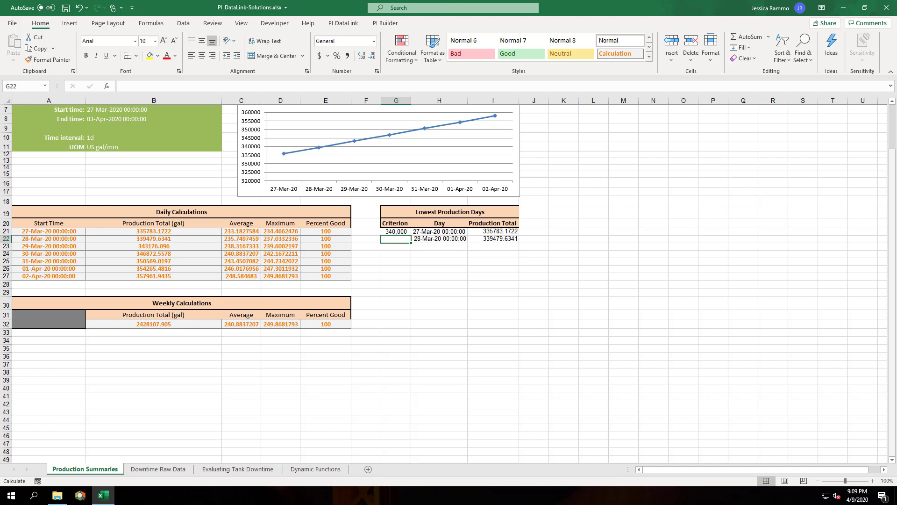
# - Inspect the SORT/FILTER formula behind Lowest Production Days in H21 without changing it
pyautogui.click(445, 231)
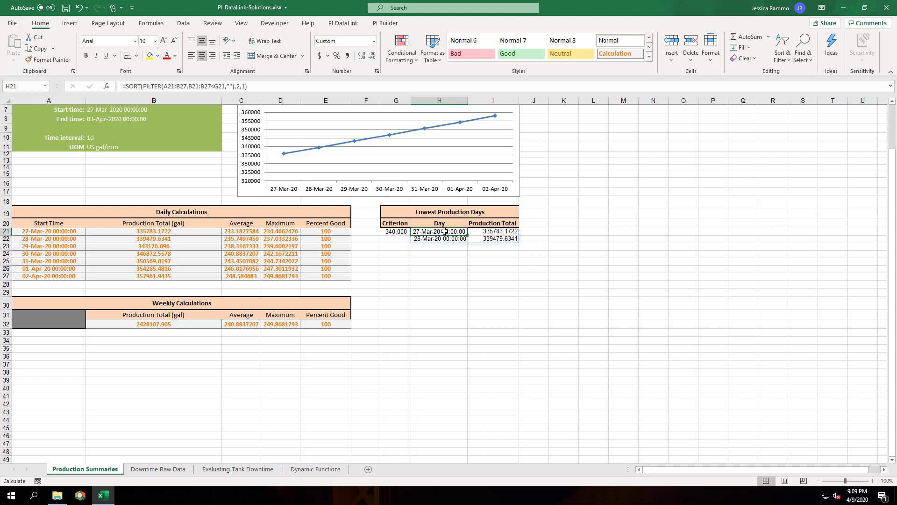
pyautogui.click(287, 89)
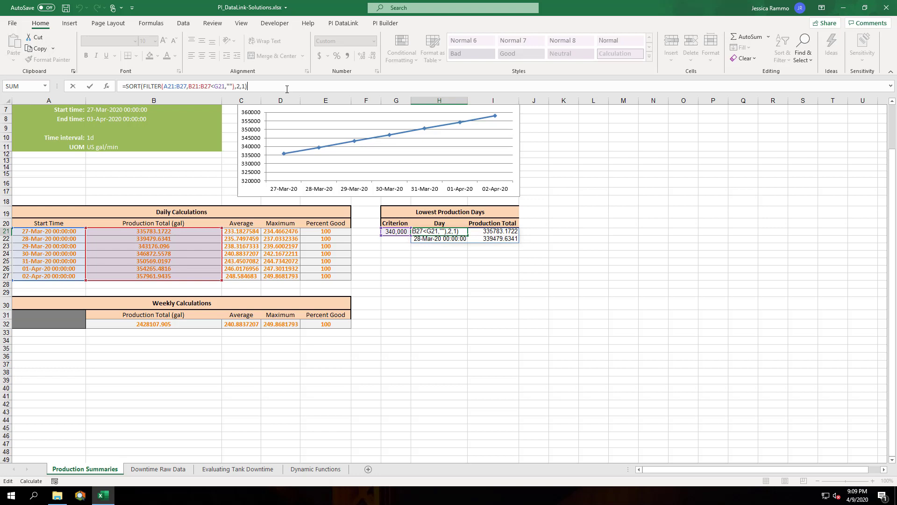
pyautogui.click(399, 249)
# - Change the G21 criterion from 340000 to 350000 so four days are listed
pyautogui.click(394, 231)
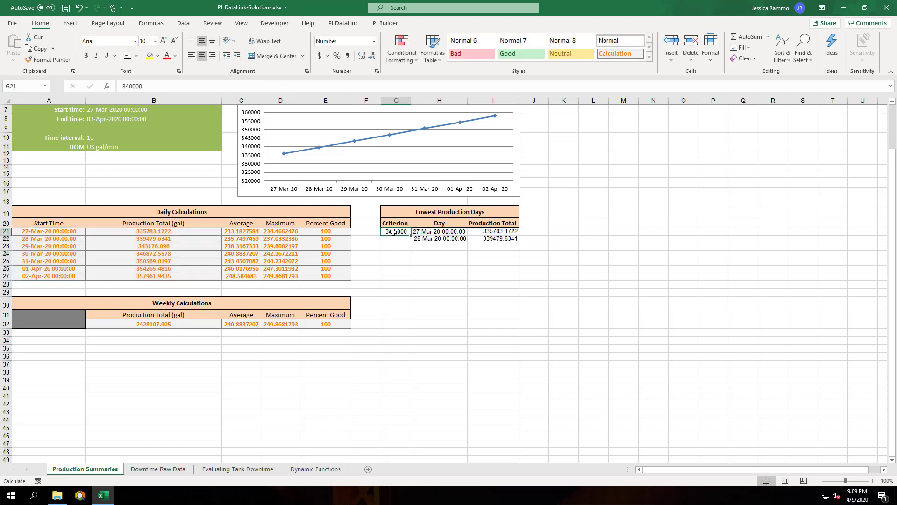
pyautogui.doubleClick(396, 232)
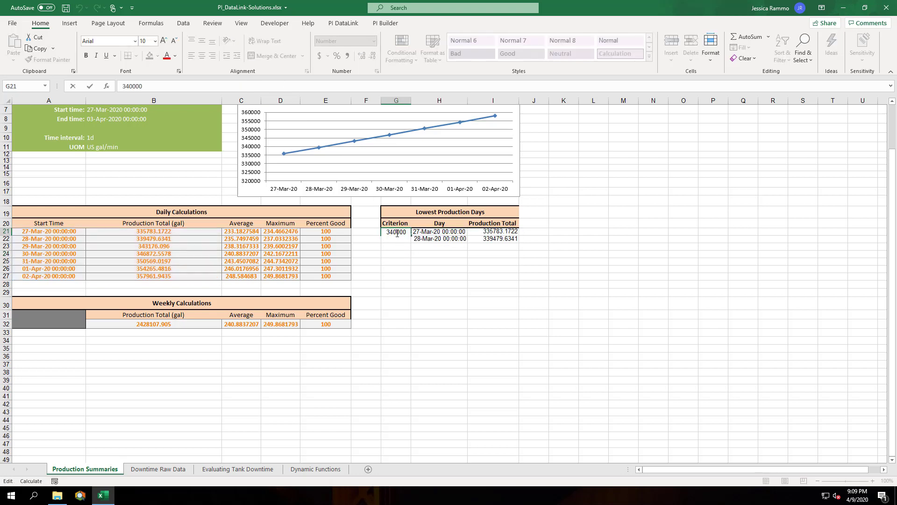
pyautogui.press('BackSpace')
pyautogui.write('5')
pyautogui.press('Return')
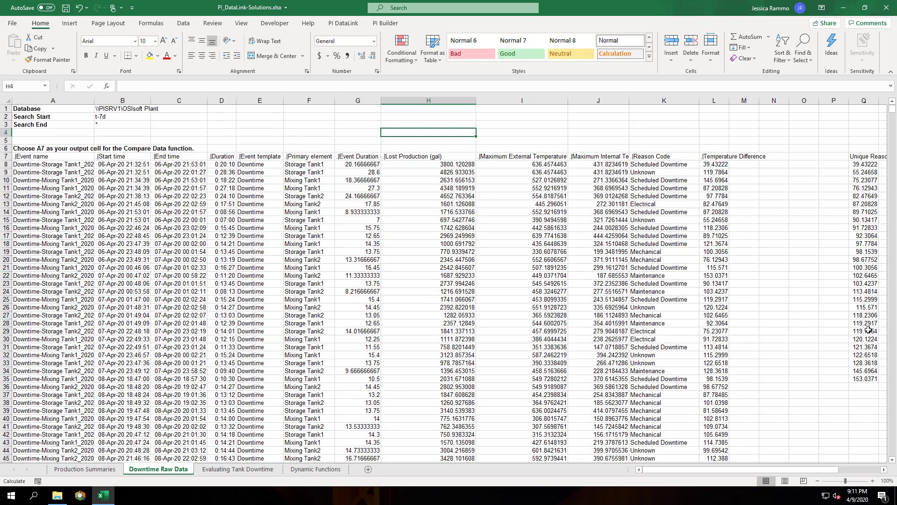
pyautogui.moveTo(700, 469); pyautogui.dragTo(740, 469)
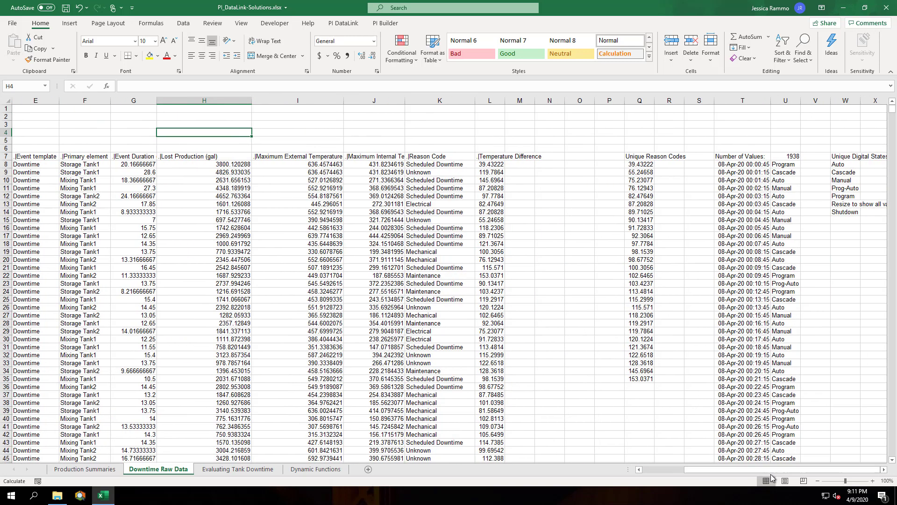
pyautogui.click(730, 165)
pyautogui.moveTo(732, 469); pyautogui.dragTo(736, 423)
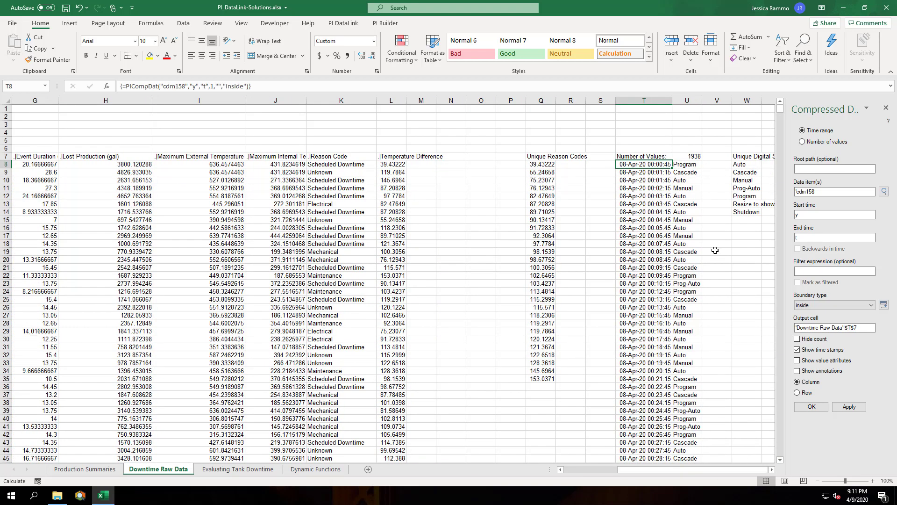
pyautogui.click(742, 158)
pyautogui.click(744, 167)
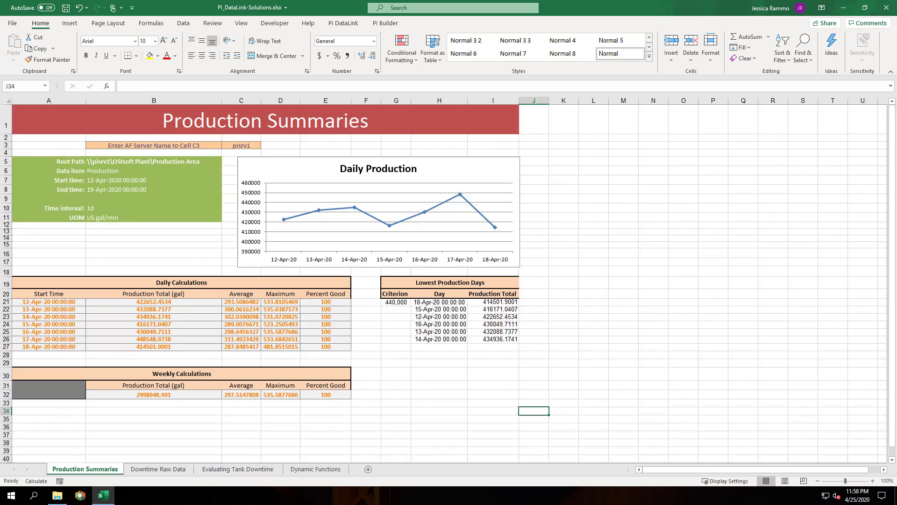
# - Copy row 27's (A27:E27) bordered formatting onto row 28 with Format Painter
pyautogui.click(70, 346)
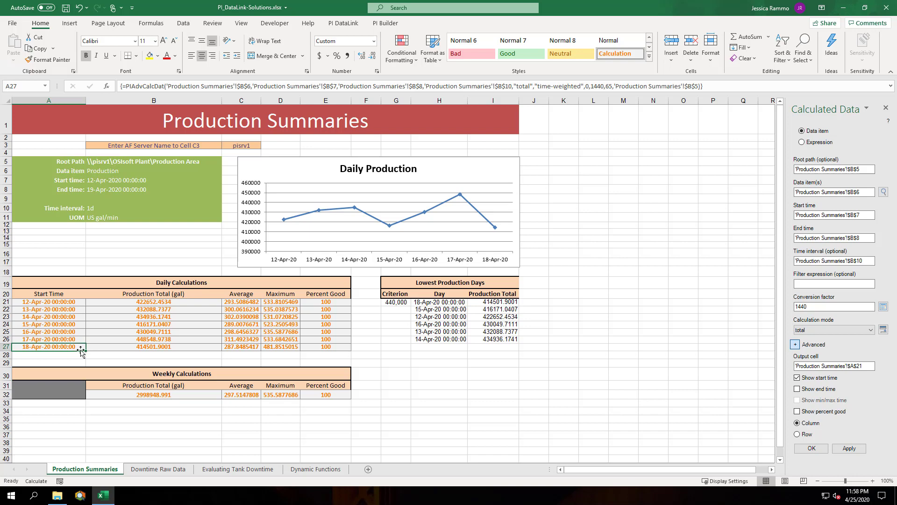
pyautogui.moveTo(77, 345); pyautogui.dragTo(322, 347)
pyautogui.click(56, 63)
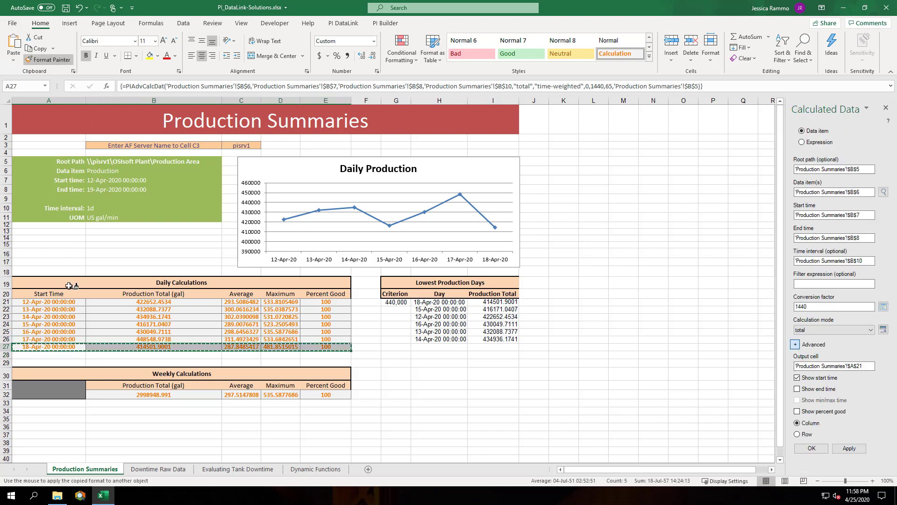
pyautogui.moveTo(53, 356)
pyautogui.mouseDown()
pyautogui.moveTo(199, 362)
pyautogui.moveTo(306, 346)
pyautogui.moveTo(321, 353)
pyautogui.mouseUp()
# - Select B28 as the sparkline location and bring up the Insert ribbon
pyautogui.moveTo(206, 314); pyautogui.dragTo(189, 355)
pyautogui.click(189, 355)
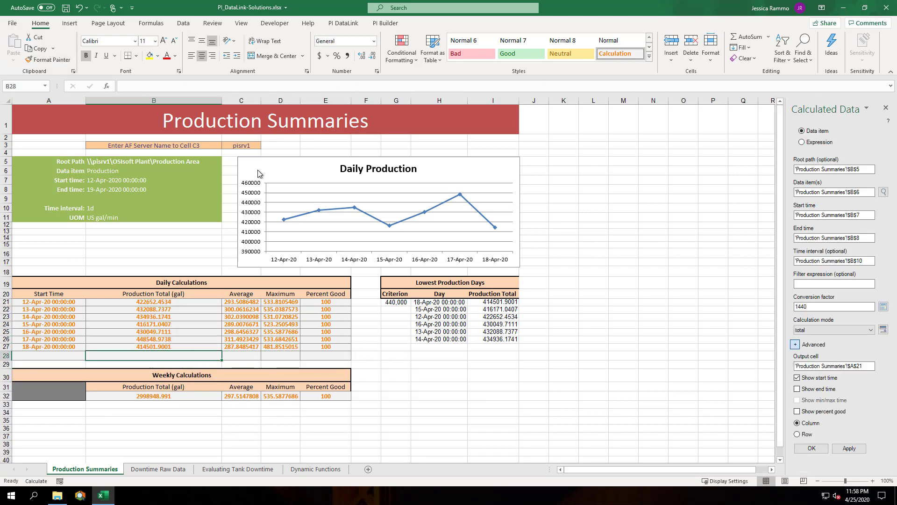
pyautogui.click(70, 23)
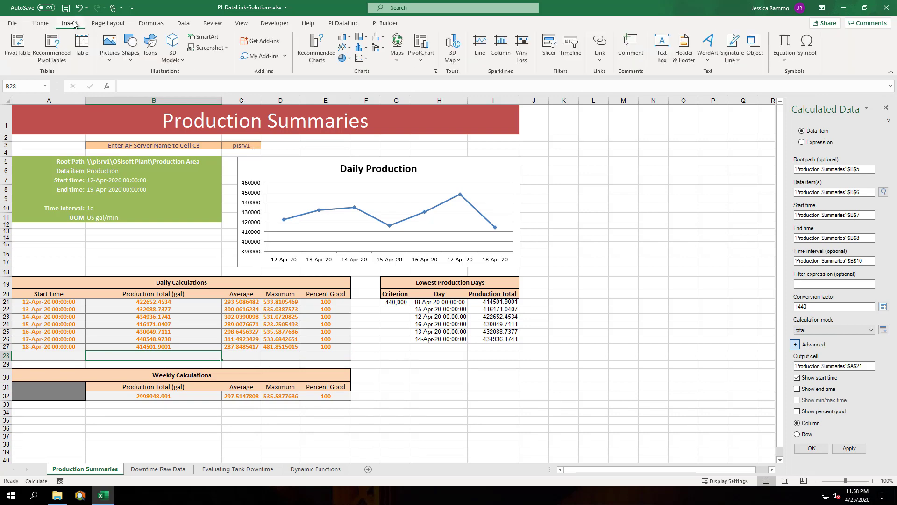
# - Add a line sparkline of B21:B27 in B28 and fill it across to D28
pyautogui.click(480, 45)
pyautogui.moveTo(202, 301); pyautogui.dragTo(201, 347)
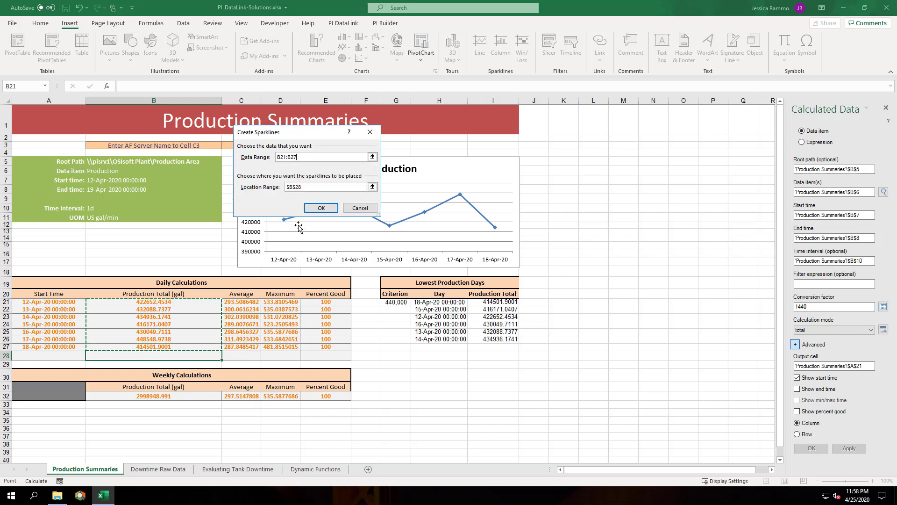
pyautogui.click(321, 208)
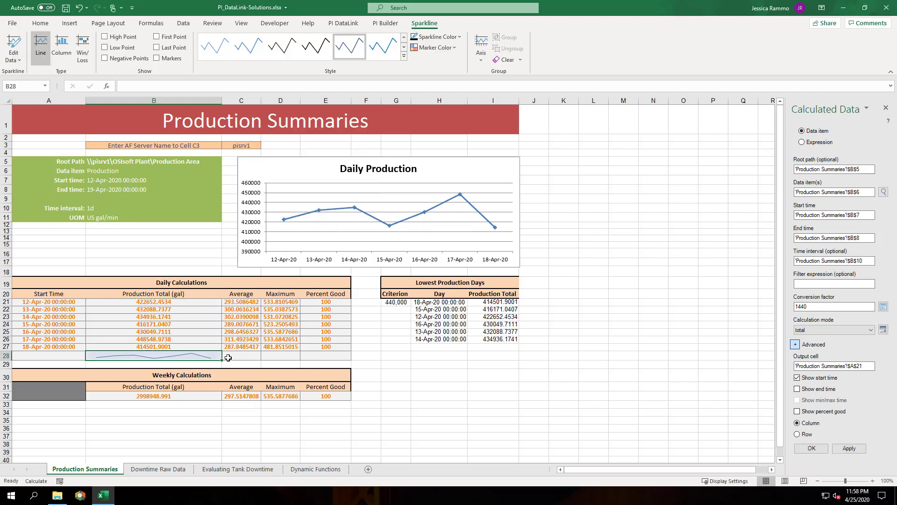
pyautogui.moveTo(222, 361); pyautogui.dragTo(298, 363)
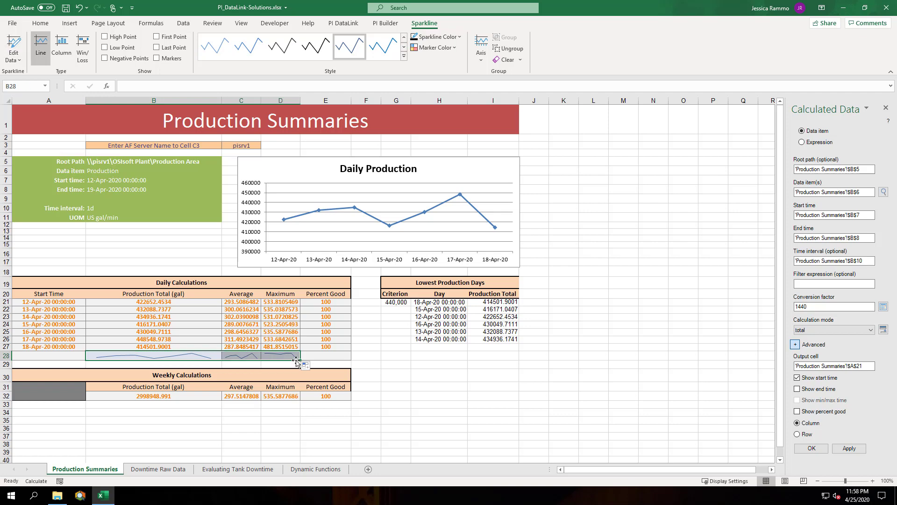
pyautogui.click(367, 389)
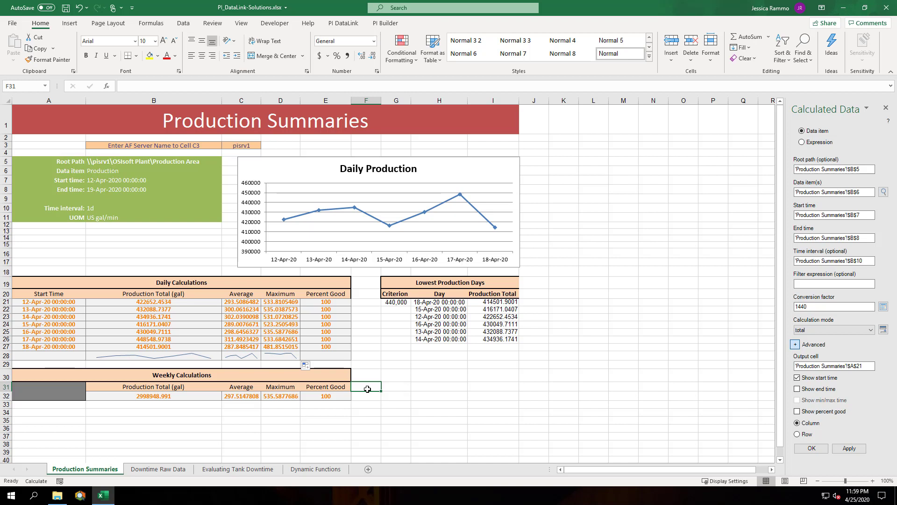